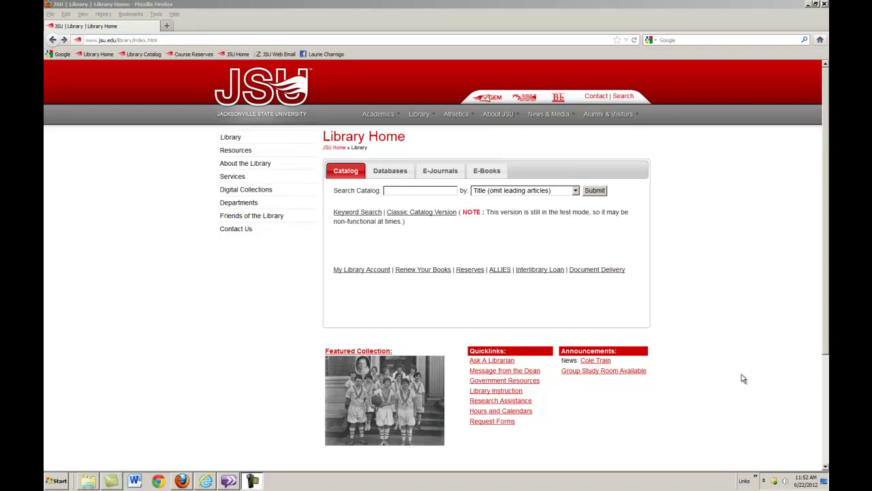
# Run an advanced keyword search of the library catalog for halloween, limited to the Juvenile Collection location
pyautogui.click(360, 214)
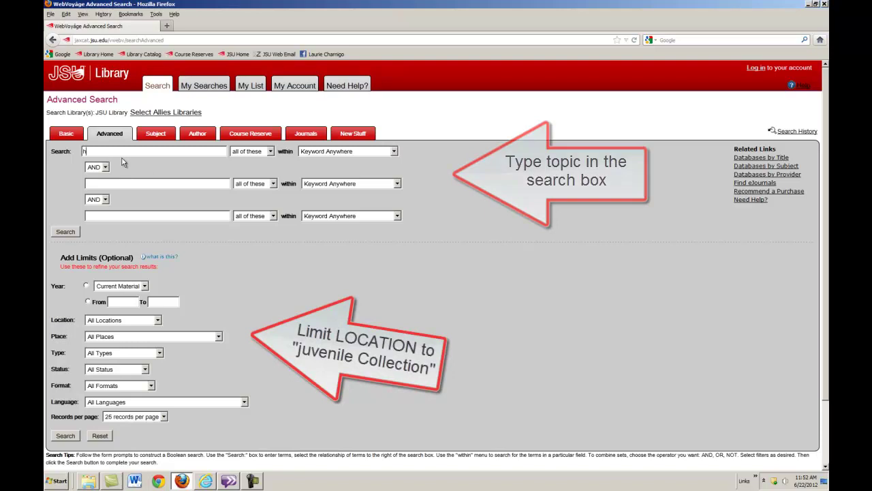
pyautogui.write('hai')
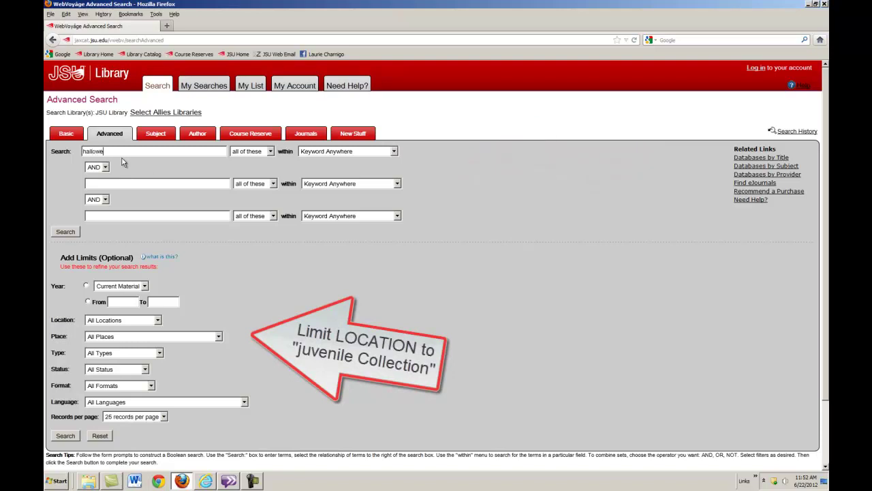
pyautogui.click(150, 319)
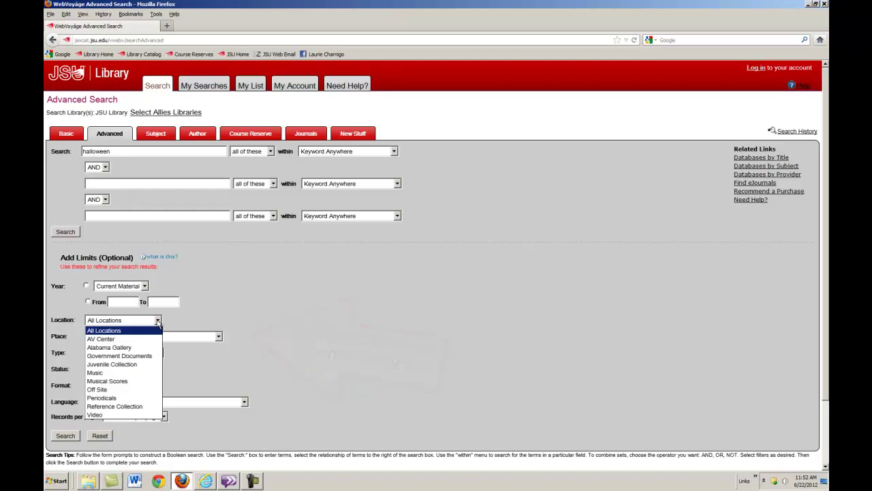
pyautogui.click(124, 364)
pyautogui.click(68, 233)
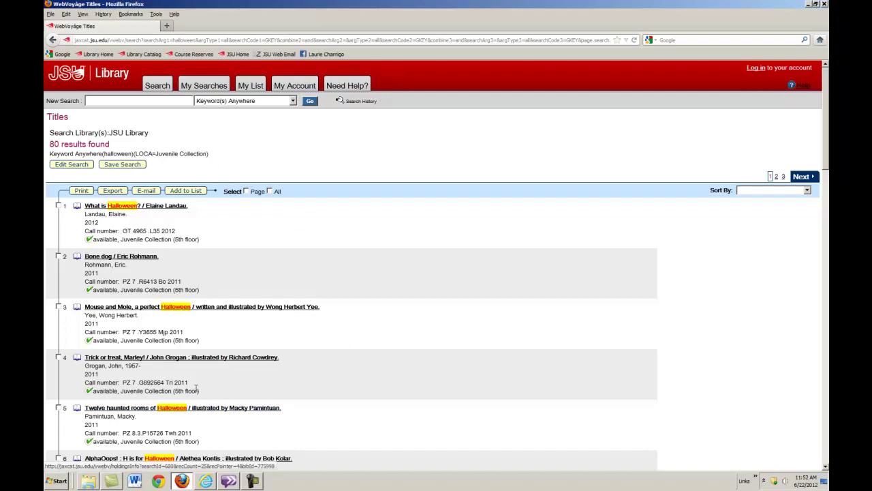
# Open the record for "Trick or treat, Marley!" and look through its Google Books description, reviews and related books
pyautogui.click(136, 358)
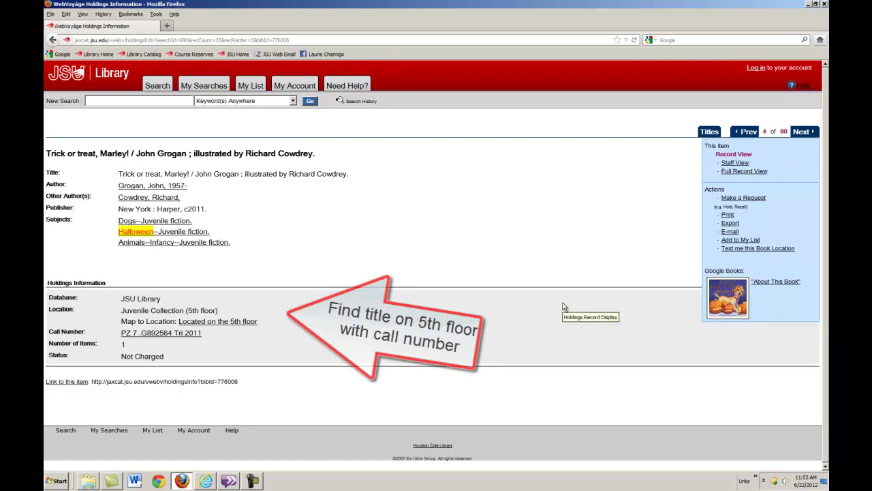
pyautogui.click(777, 282)
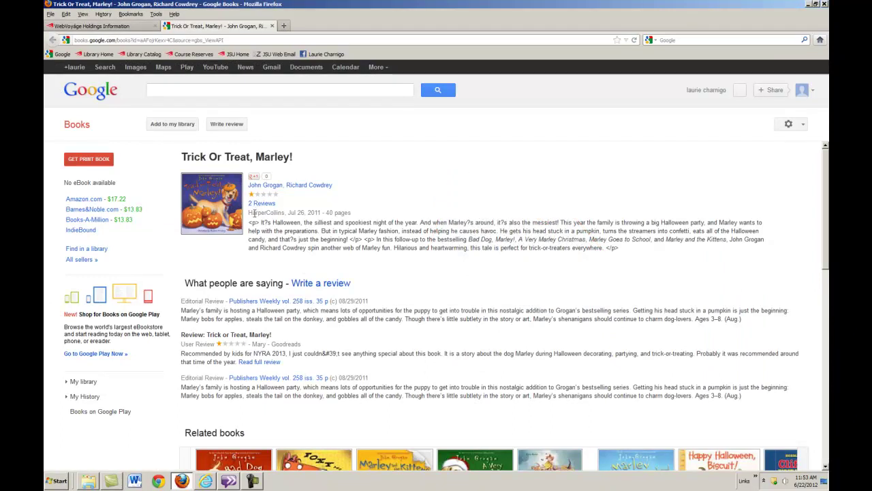
pyautogui.scroll(-1, 265, 223)
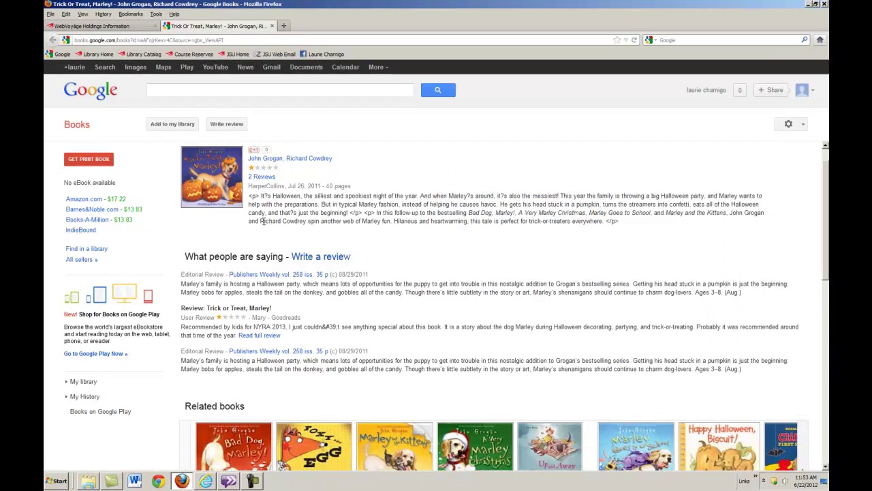
pyautogui.scroll(-2, 266, 255)
pyautogui.scroll(-1, 214, 342)
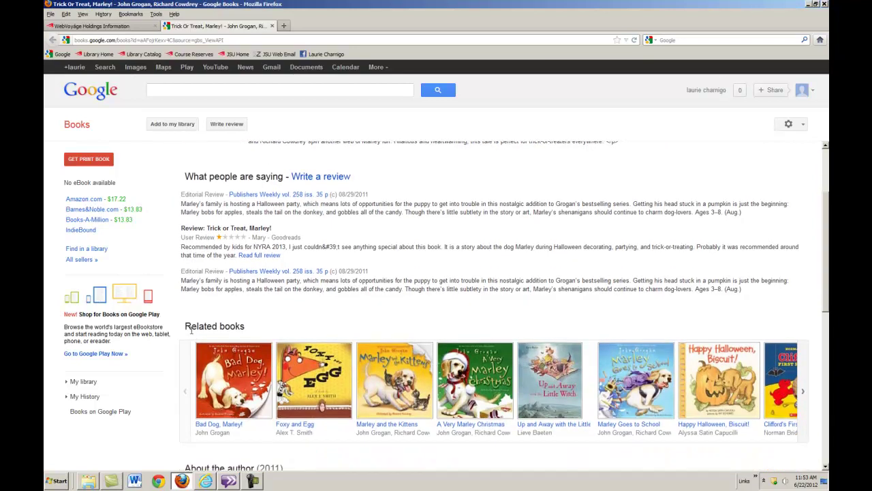
pyautogui.click(323, 356)
pyautogui.click(273, 26)
# Return to Advanced Search and search for india, limited to the Juvenile Collection location
pyautogui.click(52, 40)
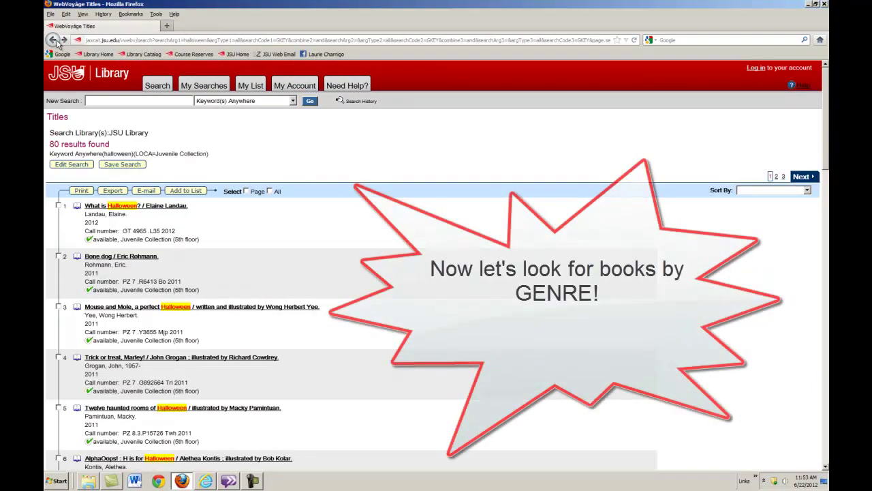
pyautogui.click(57, 42)
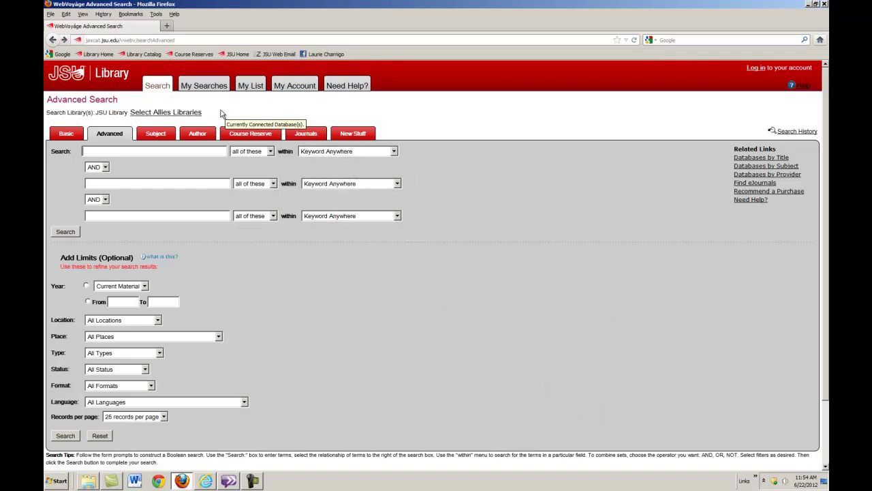
pyautogui.click(157, 321)
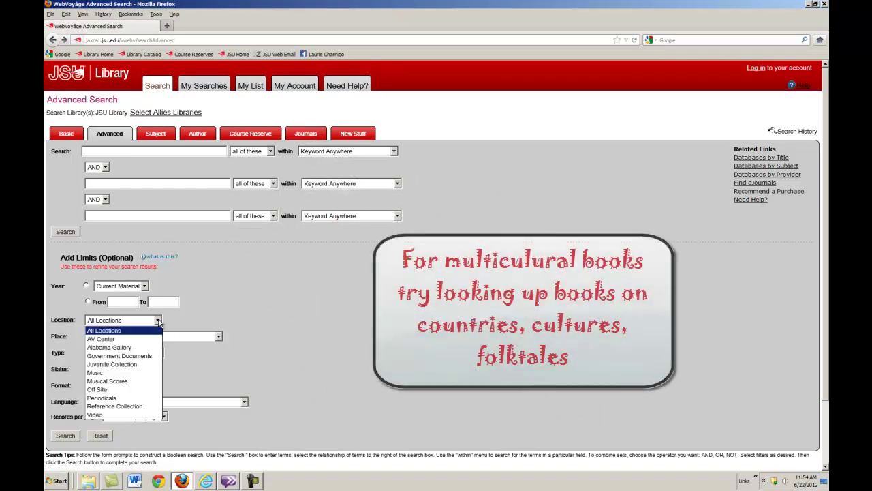
pyautogui.click(127, 364)
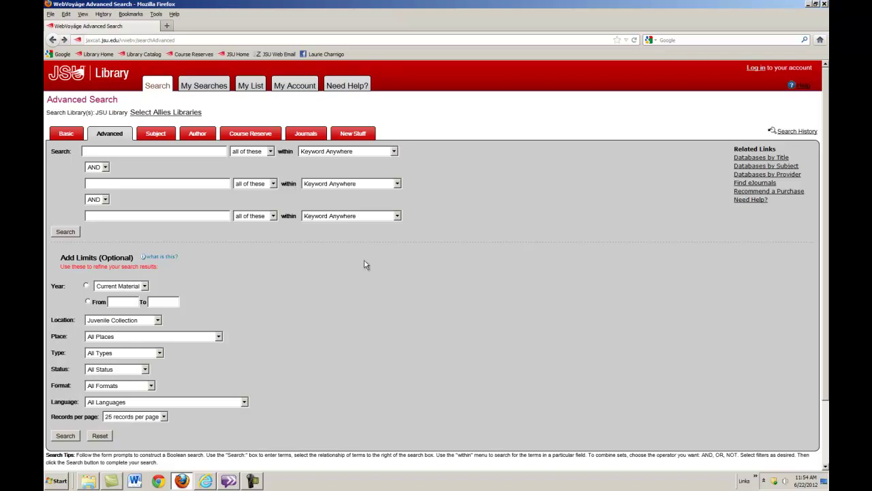
pyautogui.click(105, 151)
pyautogui.write('india')
pyautogui.click(65, 231)
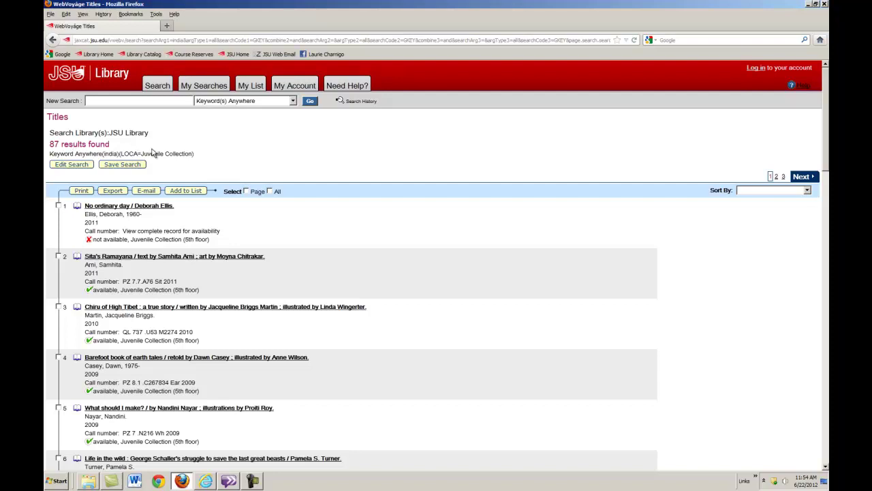
# Open the record for "Monsoon afternoon" from the results and read its full description on Google Books
pyautogui.scroll(-5, 204, 306)
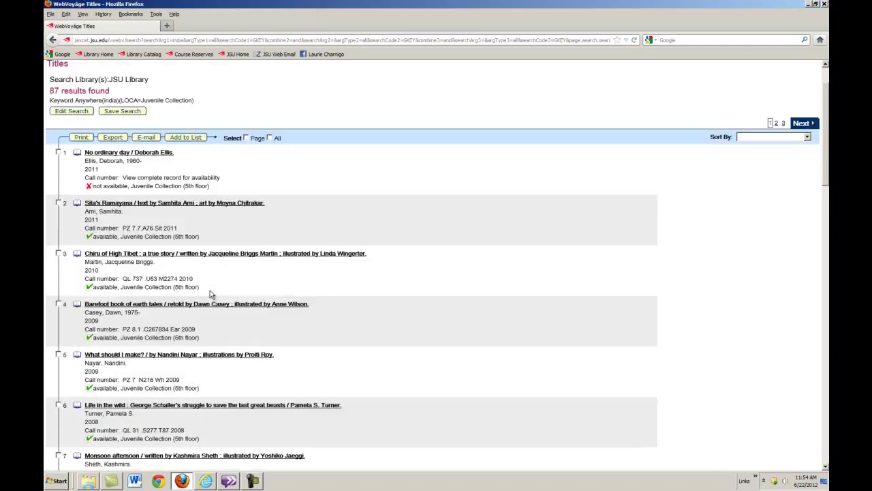
pyautogui.click(143, 351)
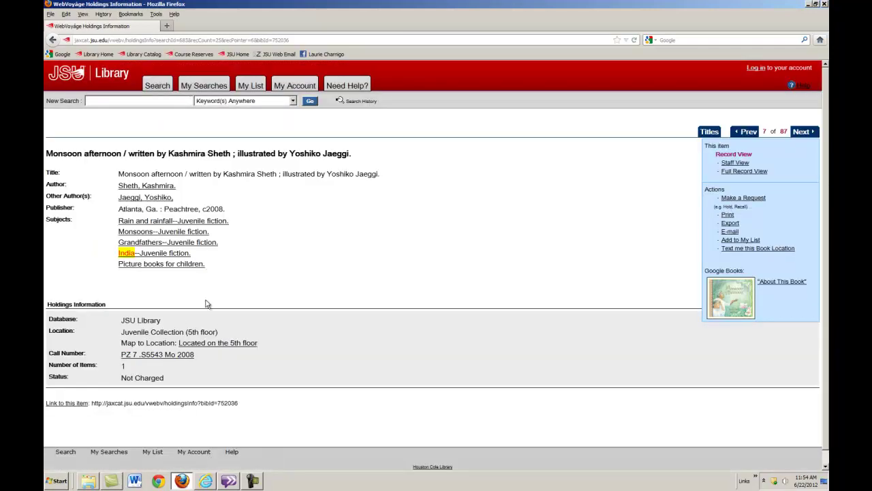
pyautogui.scroll(-1, 177, 300)
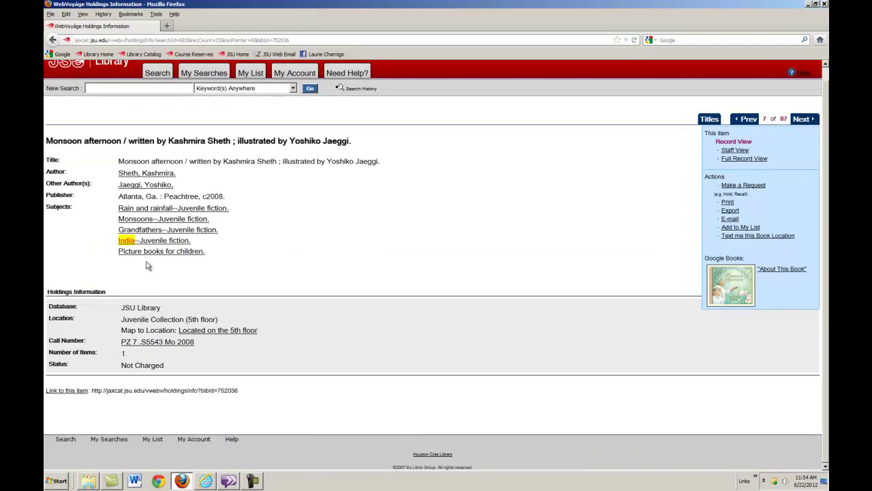
pyautogui.click(784, 271)
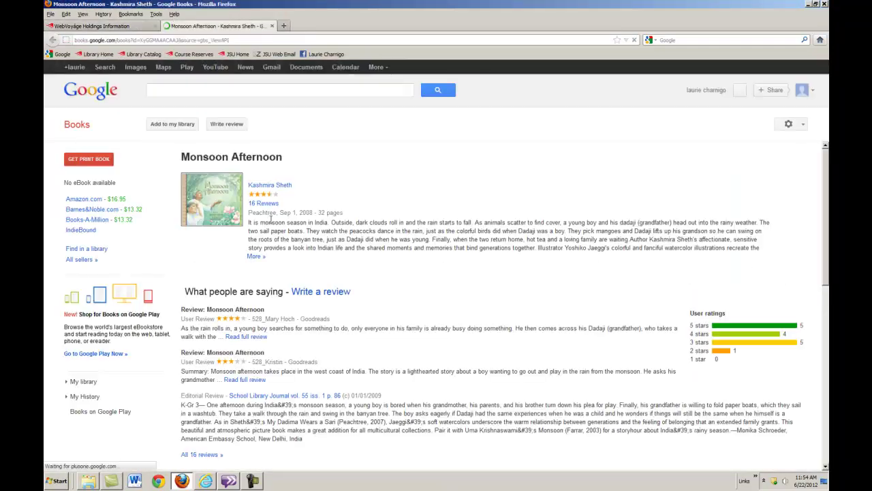
pyautogui.click(254, 256)
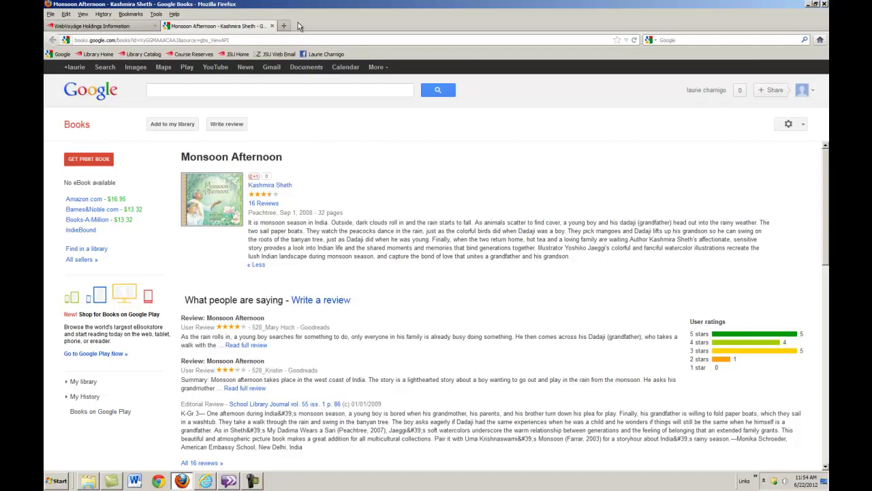
pyautogui.click(272, 26)
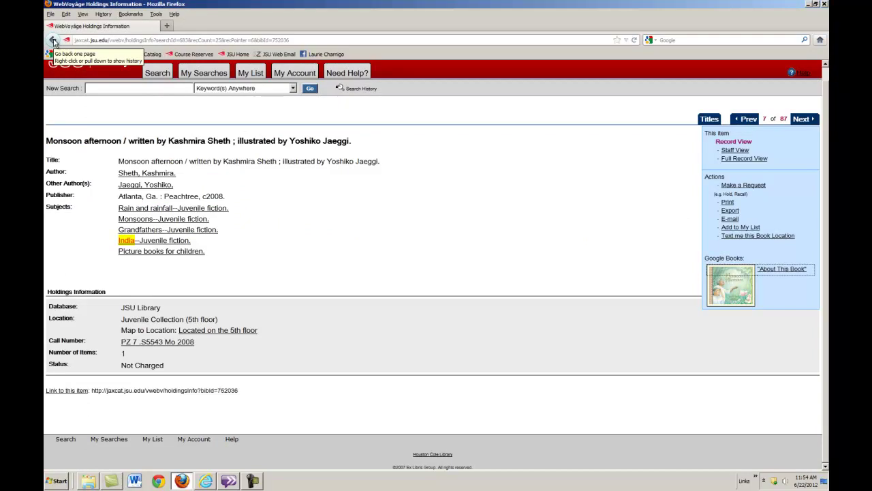
# Go back to Advanced Search and search for dragons, limited to the Juvenile Collection location
pyautogui.click(54, 41)
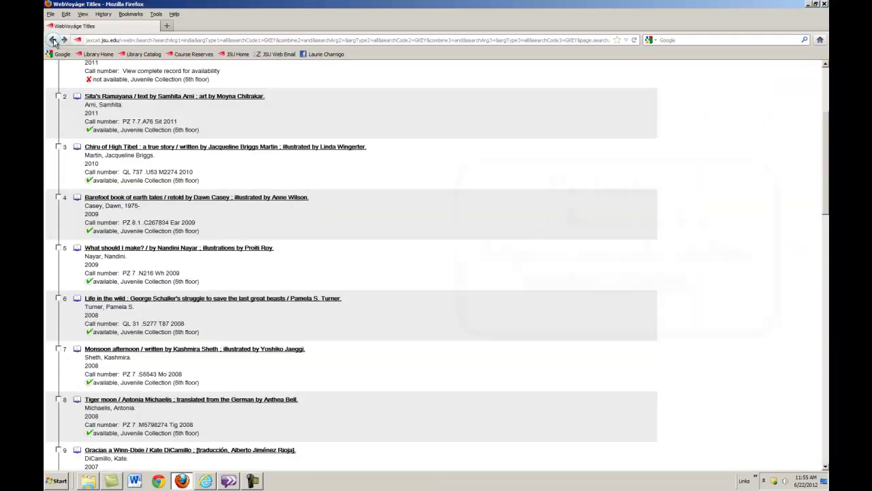
pyautogui.click(54, 41)
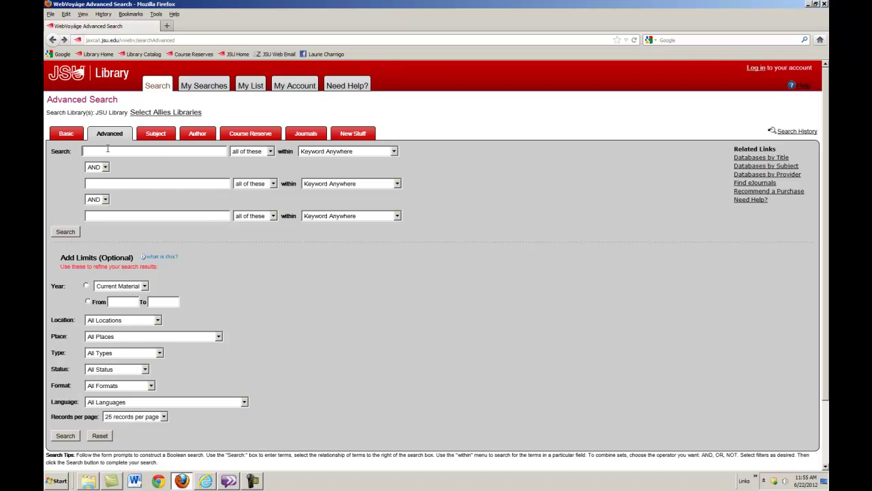
pyautogui.write('ragons')
pyautogui.click(156, 322)
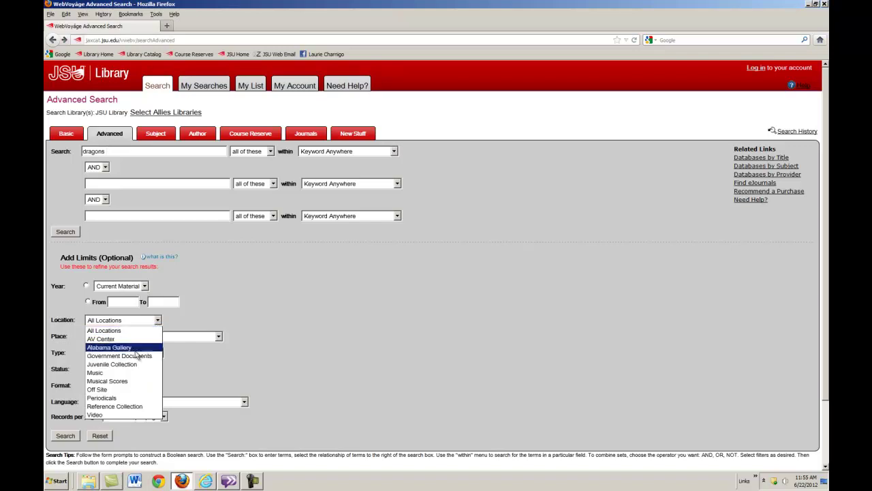
pyautogui.click(127, 364)
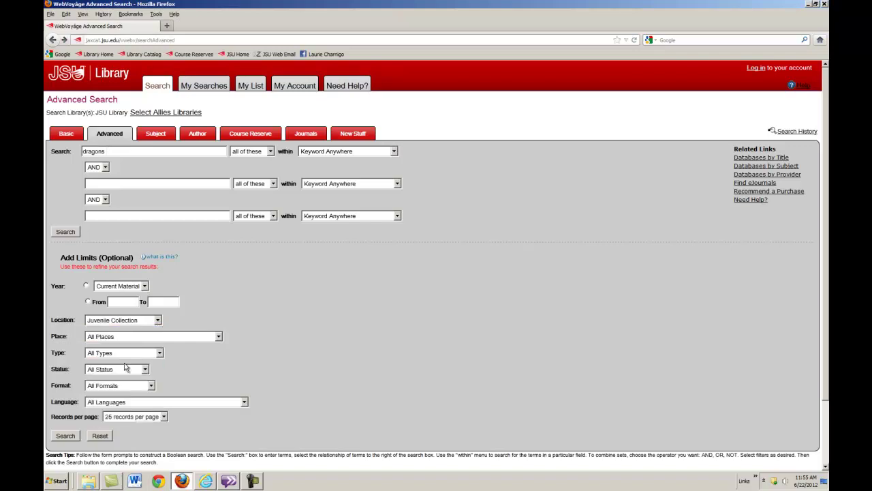
pyautogui.click(63, 436)
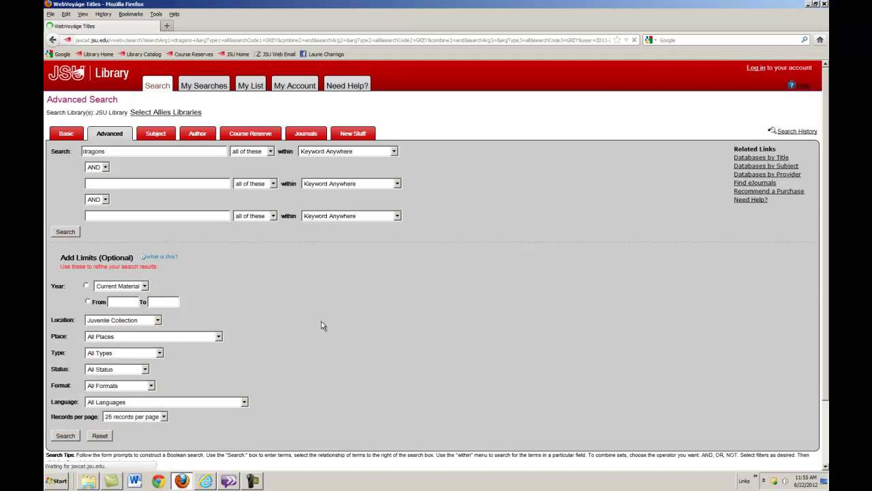
# Open the record for "King Jack and the dragon", read its full Google Books description and return to the catalog
pyautogui.scroll(-3, 283, 305)
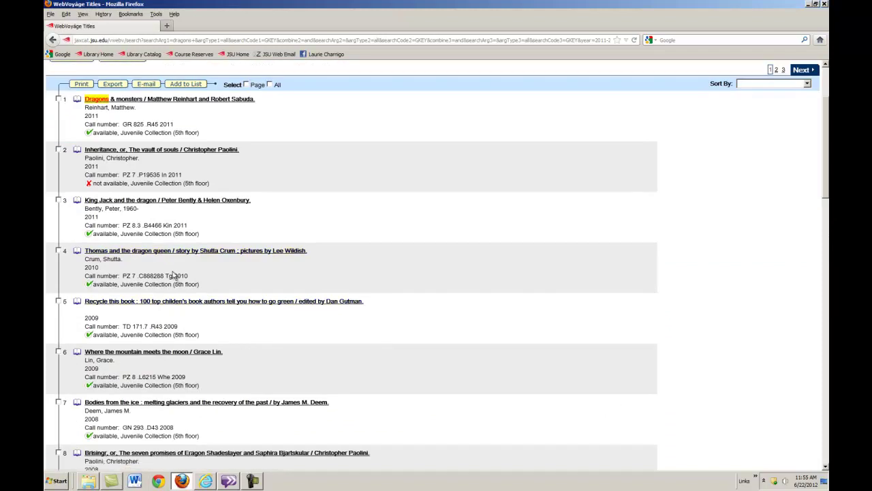
pyautogui.click(148, 203)
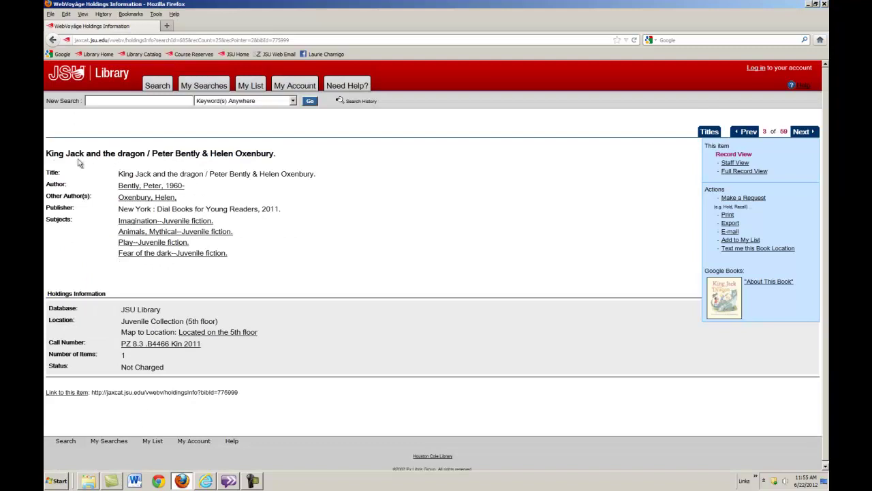
pyautogui.click(768, 282)
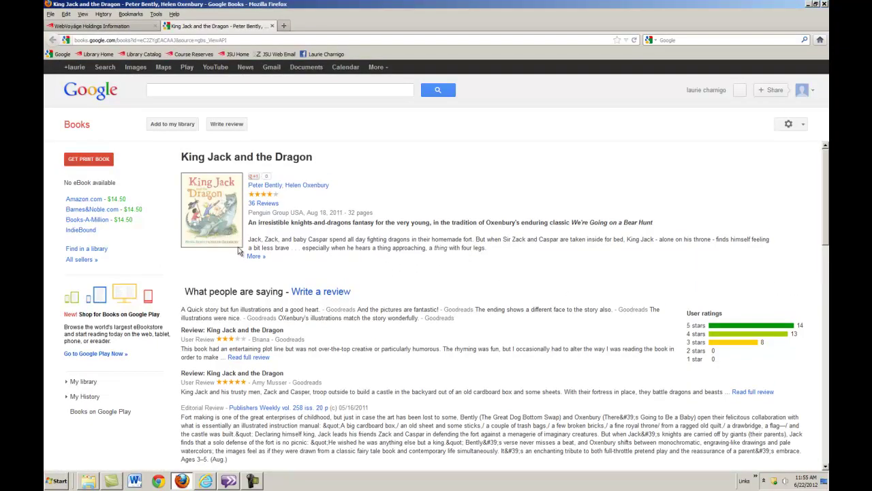
pyautogui.click(254, 256)
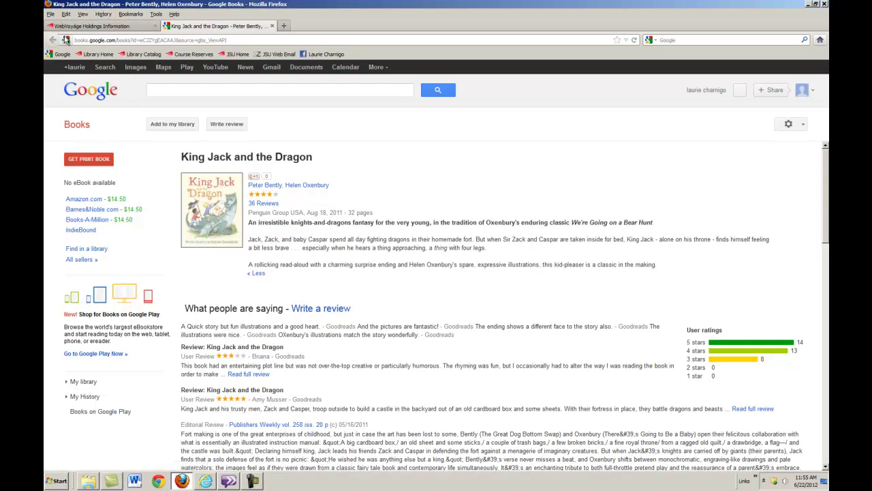
pyautogui.click(78, 26)
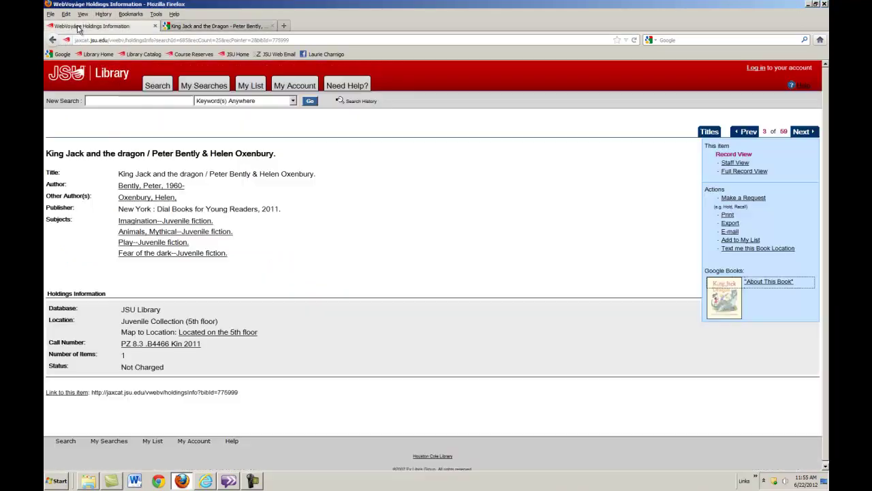
# Go back to Advanced Search and search for gold rush, limited to the Juvenile Collection location
pyautogui.click(52, 40)
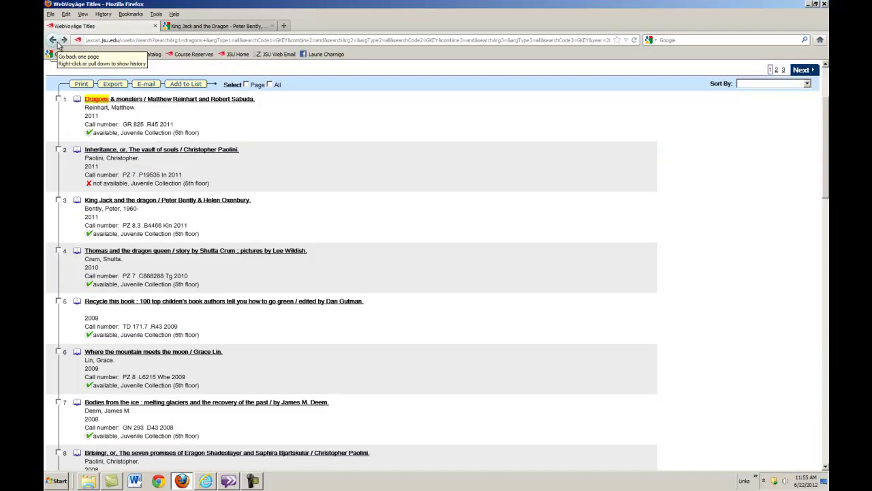
pyautogui.click(54, 42)
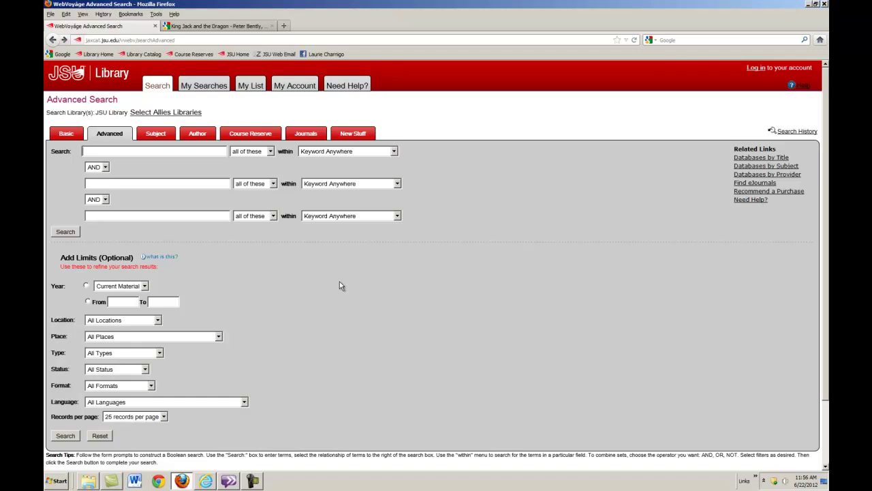
pyautogui.write('gold rush')
pyautogui.click(158, 321)
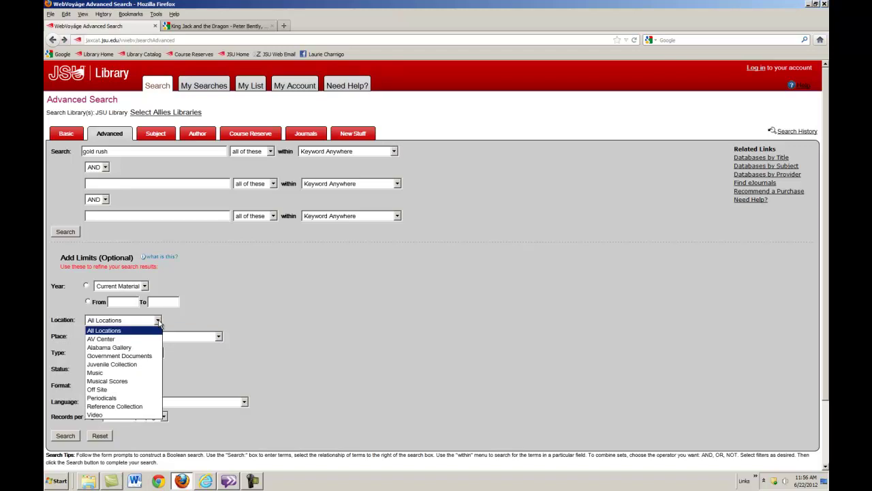
pyautogui.click(143, 368)
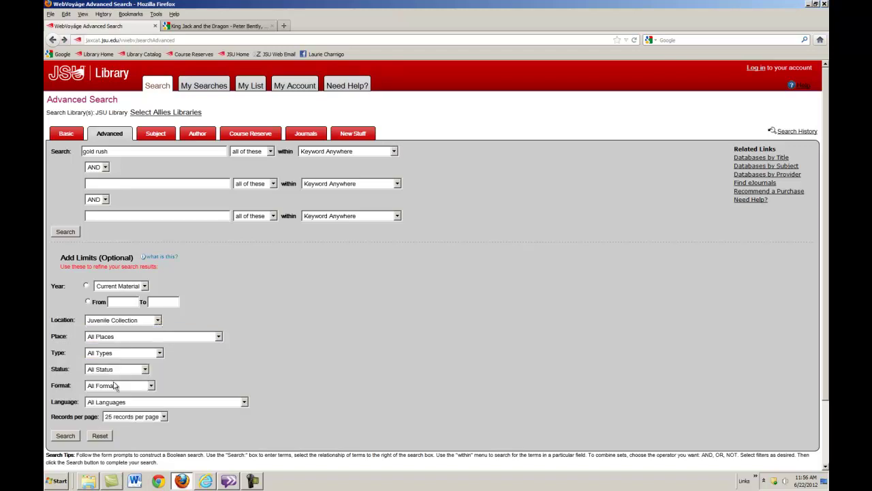
pyautogui.click(65, 435)
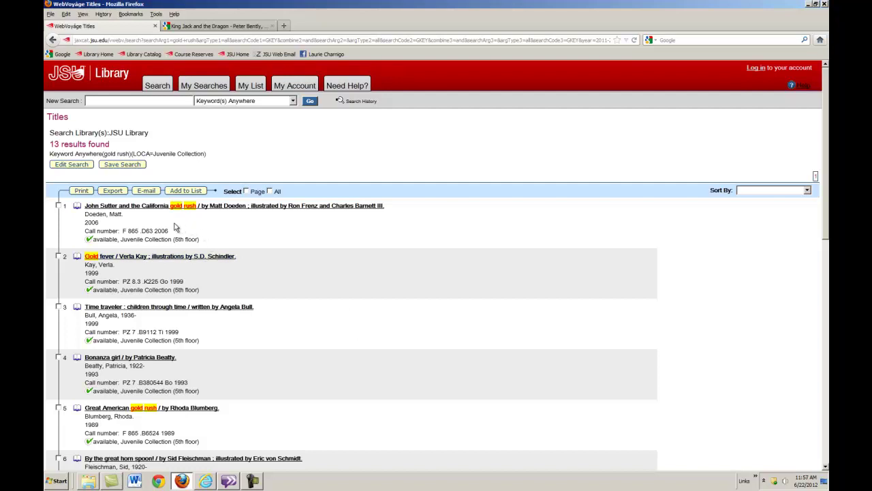
# Open the record for "Bonanza girl", check its page count in the full record view and return to the gold rush results
pyautogui.click(107, 358)
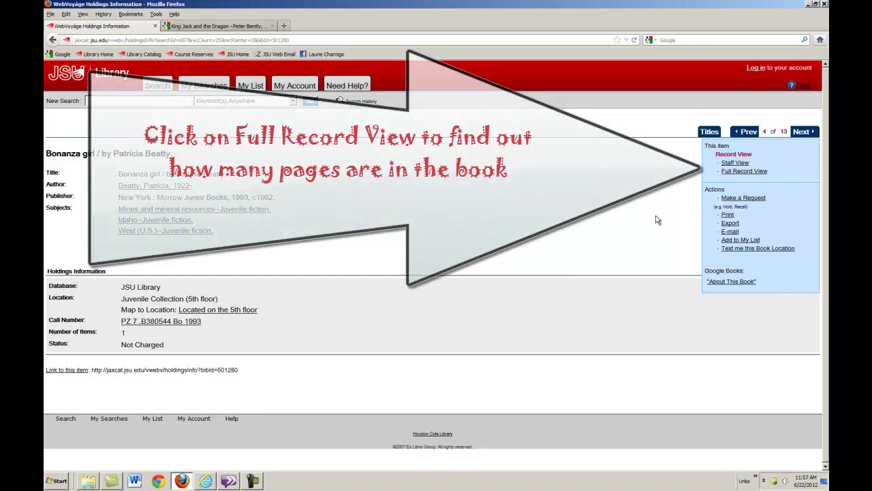
pyautogui.click(744, 173)
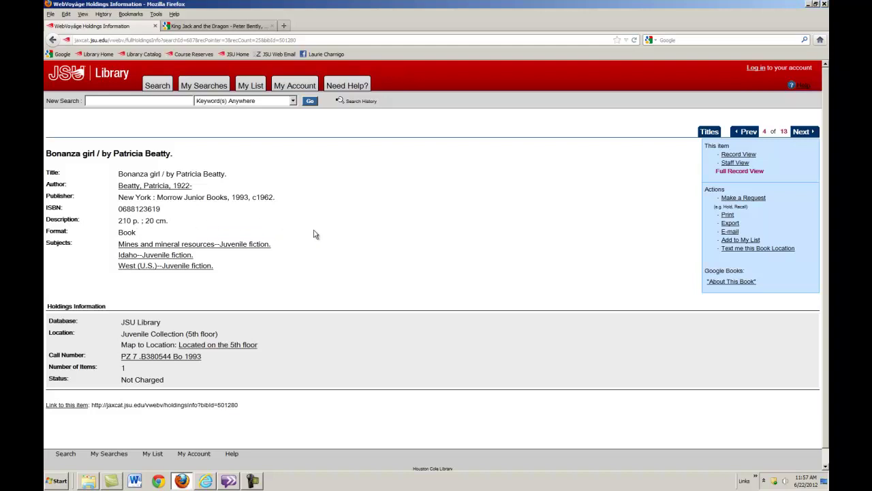
pyautogui.click(53, 39)
pyautogui.click(53, 40)
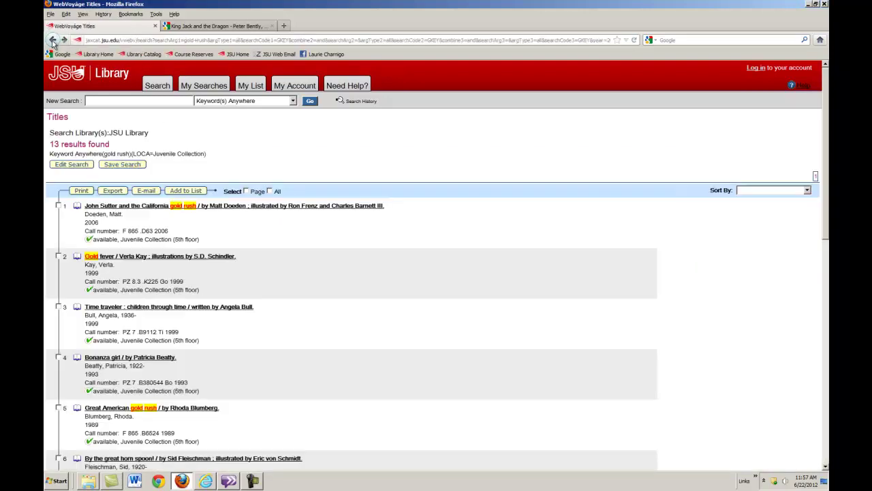
# Compare the call numbers of the gold rush results, highlighting those of "Time traveler", "John Sutter and the California gold rush" and "Gold fever"
pyautogui.scroll(-3, 245, 286)
pyautogui.scroll(2, 249, 295)
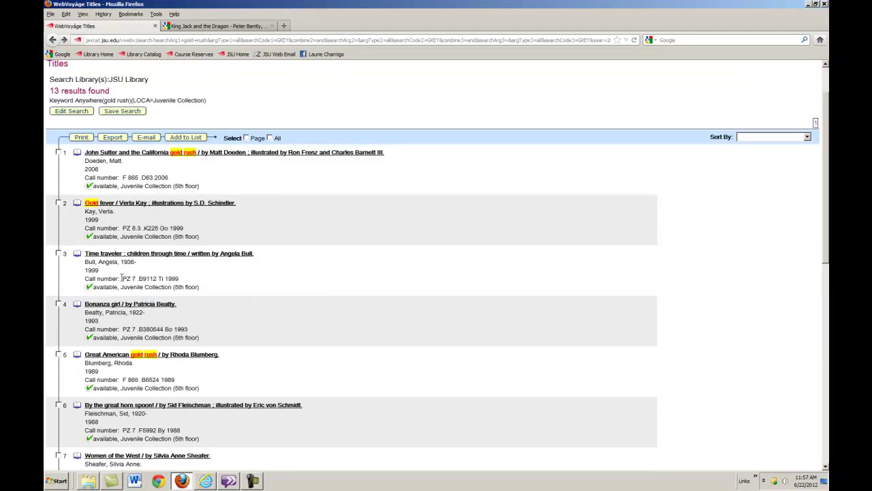
pyautogui.moveTo(123, 278); pyautogui.dragTo(143, 279)
pyautogui.click(238, 280)
pyautogui.moveTo(121, 177); pyautogui.dragTo(235, 180)
pyautogui.click(230, 180)
pyautogui.moveTo(123, 177); pyautogui.dragTo(181, 178)
pyautogui.click(186, 180)
pyautogui.moveTo(122, 177); pyautogui.dragTo(168, 179)
pyautogui.click(232, 185)
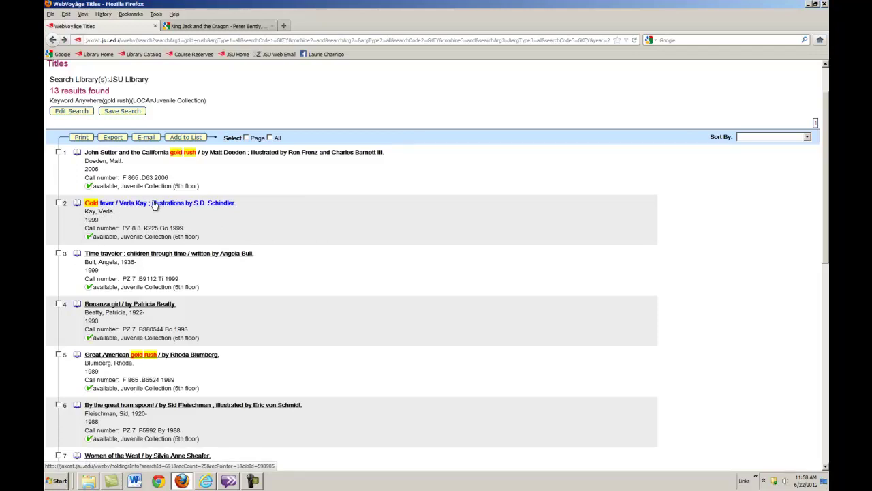
pyautogui.moveTo(122, 228); pyautogui.dragTo(131, 229)
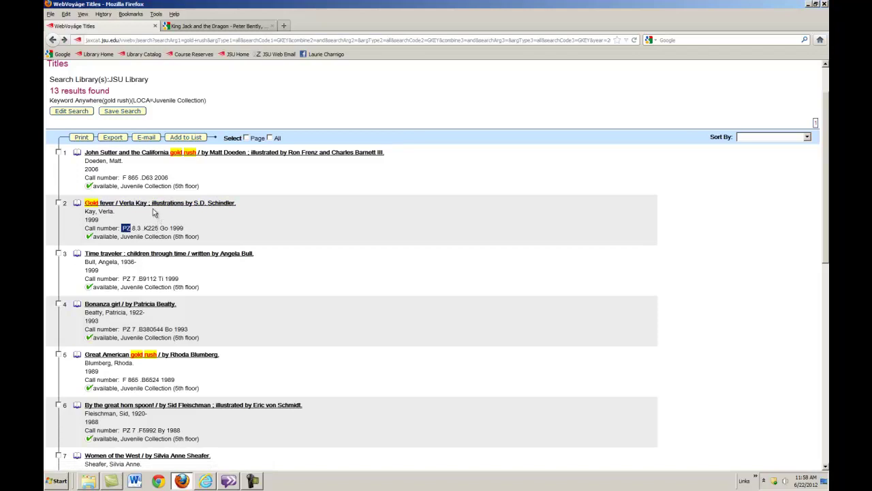
# Open the full record for "Gold fever" and bring up its Google Books page to read the description and page count
pyautogui.click(147, 204)
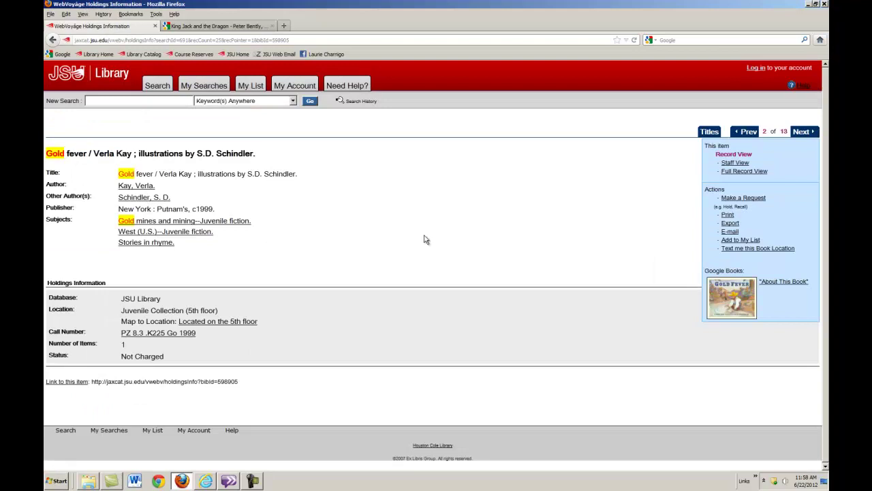
pyautogui.click(745, 171)
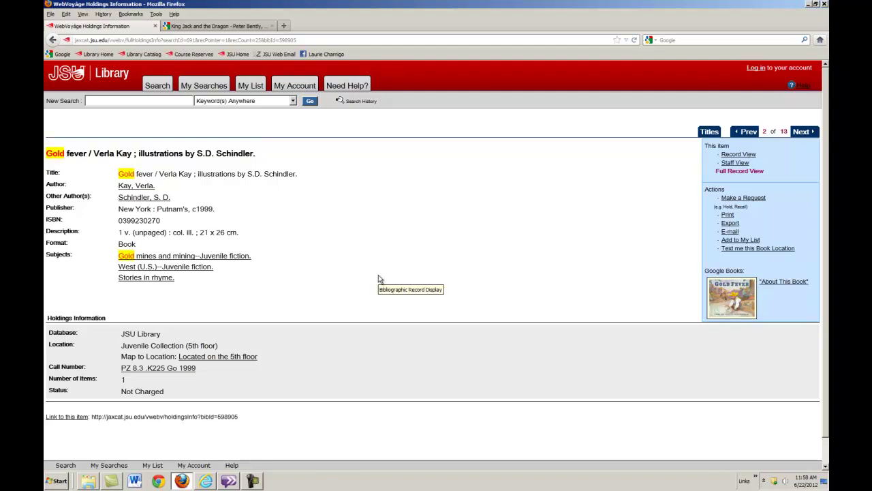
pyautogui.click(779, 285)
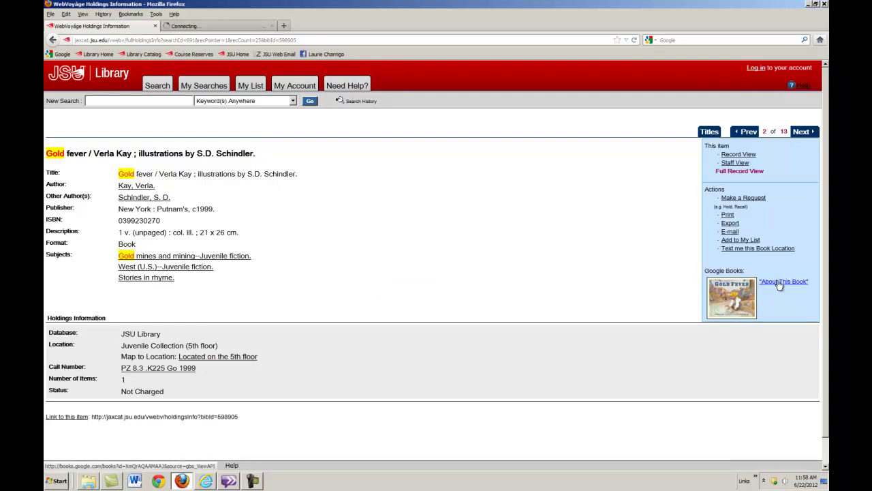
pyautogui.rightClick(739, 289)
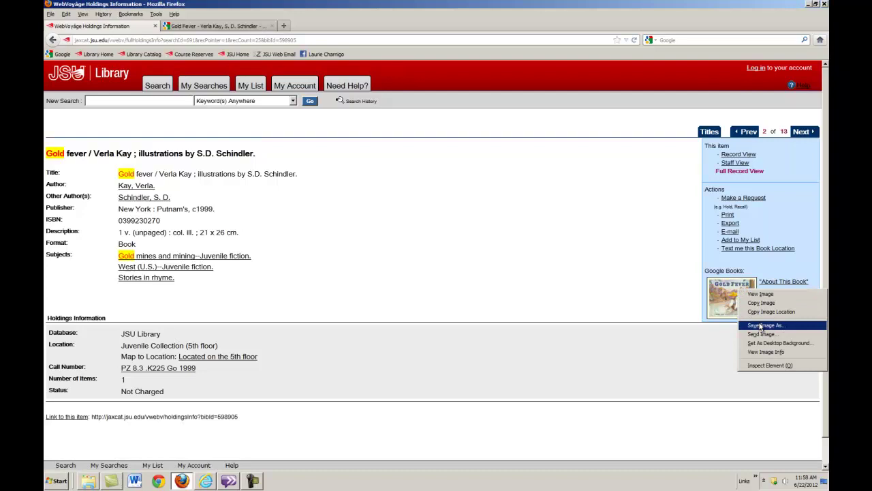
pyautogui.rightClick(763, 282)
pyautogui.click(781, 300)
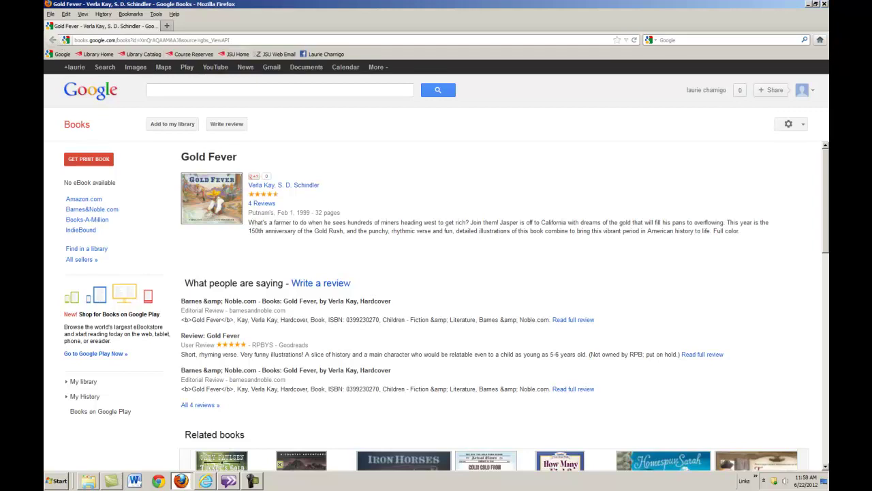
pyautogui.click(129, 39)
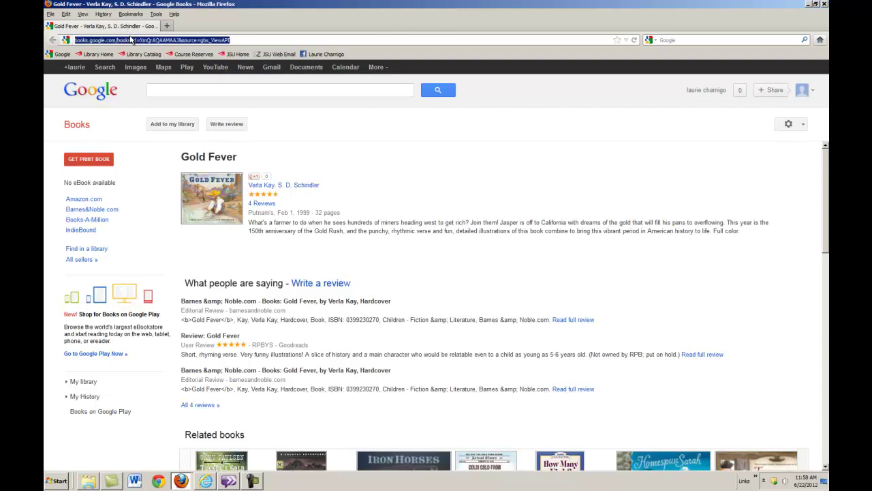
pyautogui.write('www.jsu.edu')
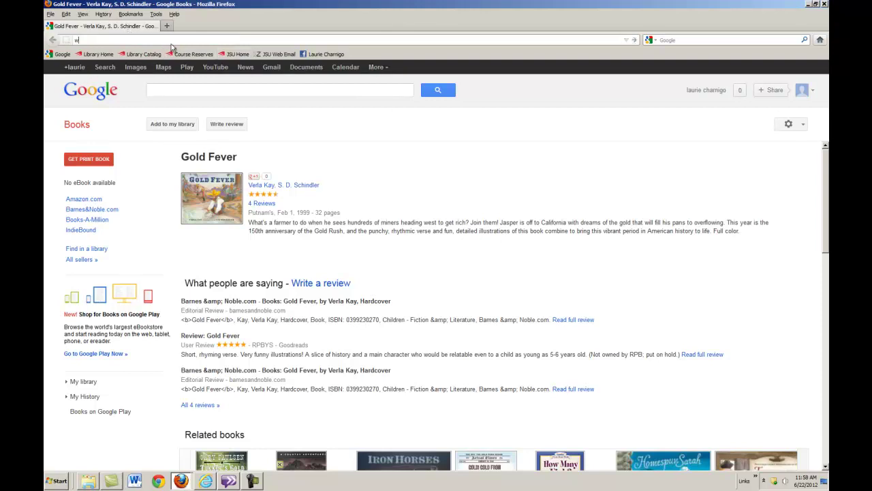
pyautogui.press('Return')
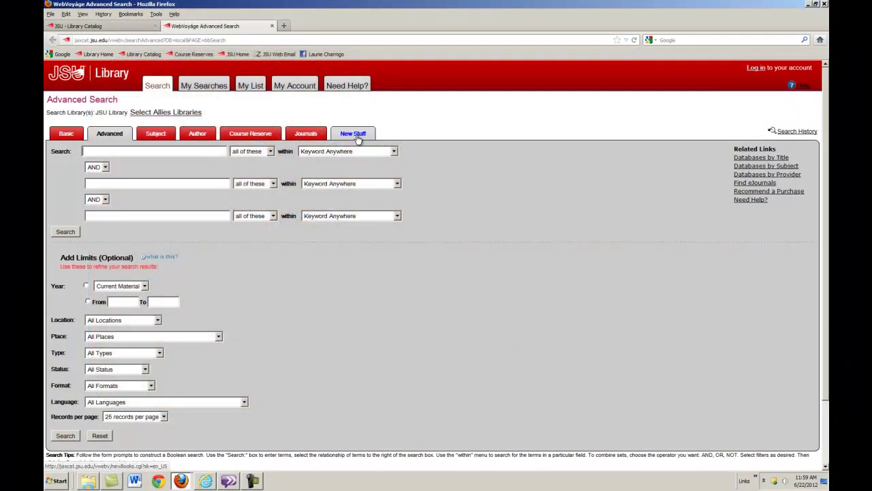
# Search the catalog's New Stuff for new books in the Juvenile category added in the last month
pyautogui.click(356, 135)
pyautogui.moveTo(183, 171); pyautogui.dragTo(183, 196)
pyautogui.click(128, 213)
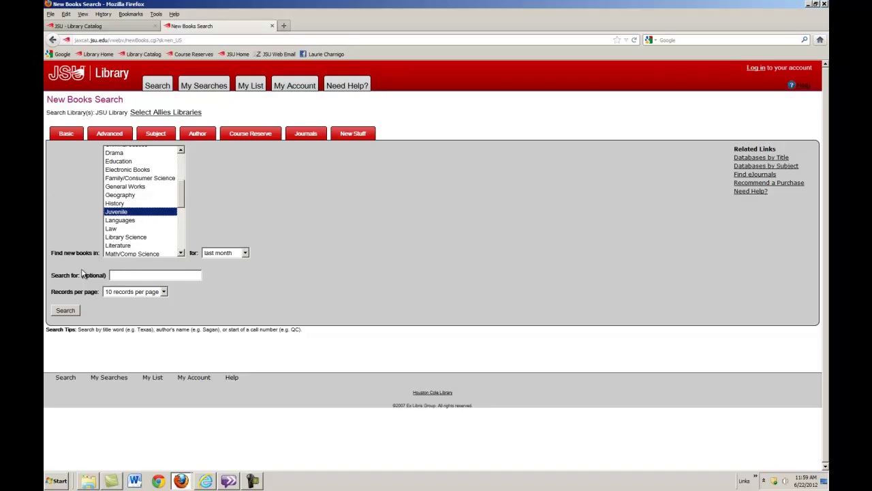
pyautogui.click(65, 310)
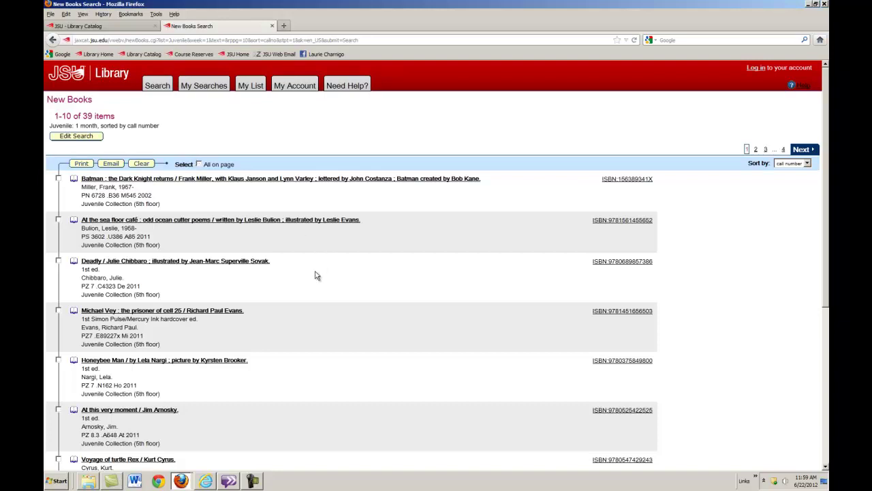
pyautogui.click(254, 481)
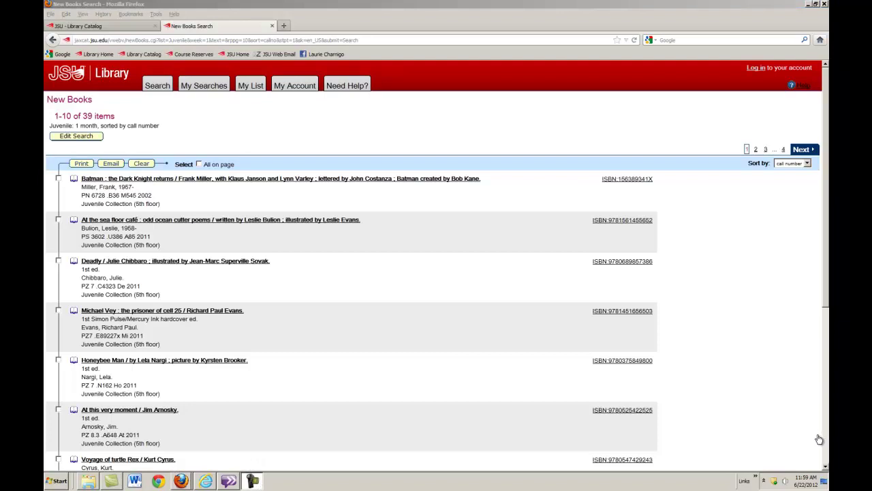